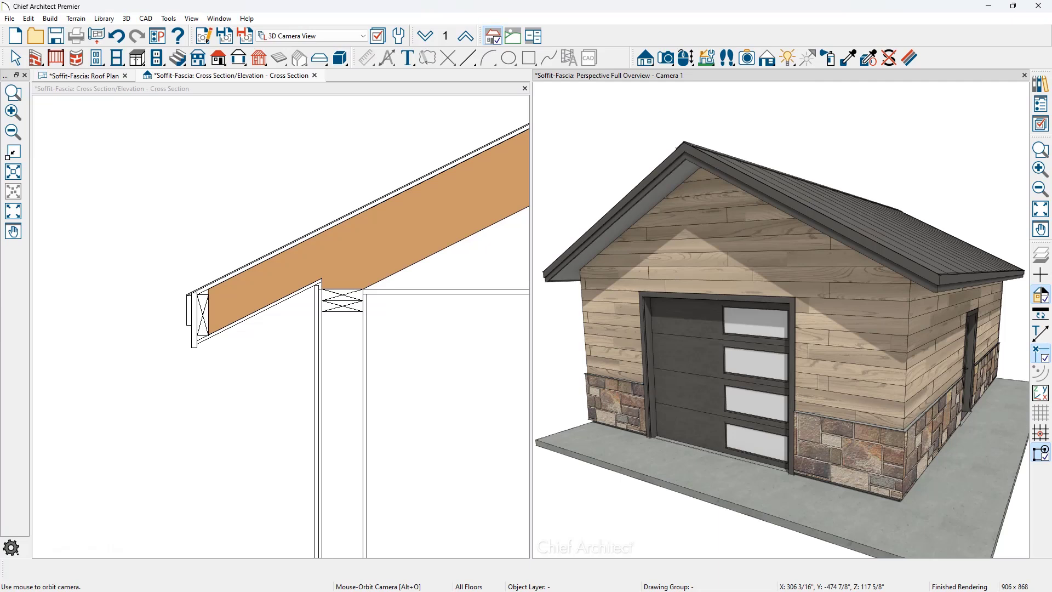
- Try the Trim Framing To Soffits option in the Build Roof structure settings and rebuild the roof
key("shift+z")
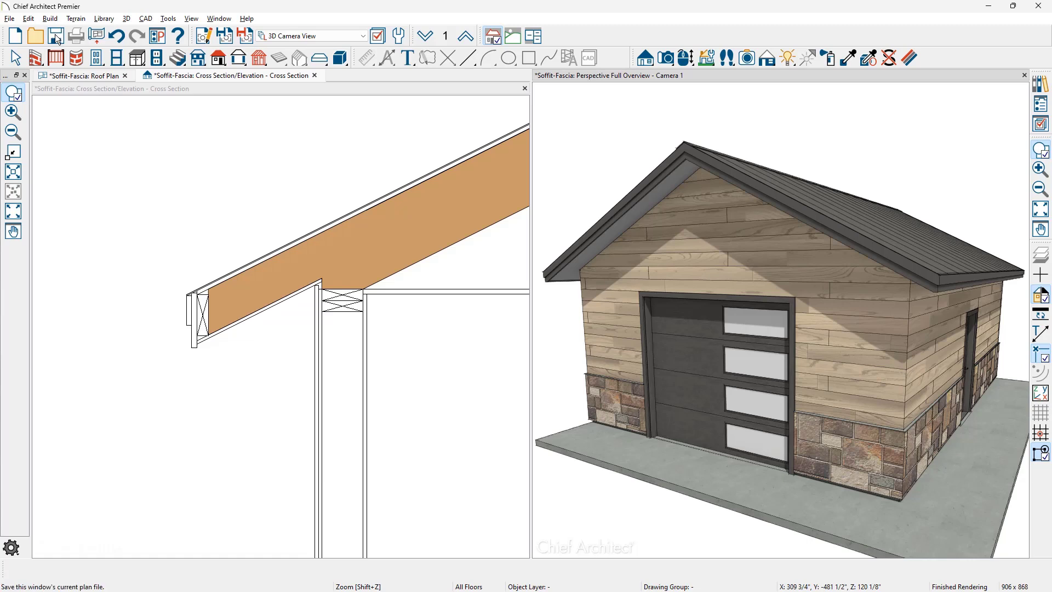
left_click(57, 19)
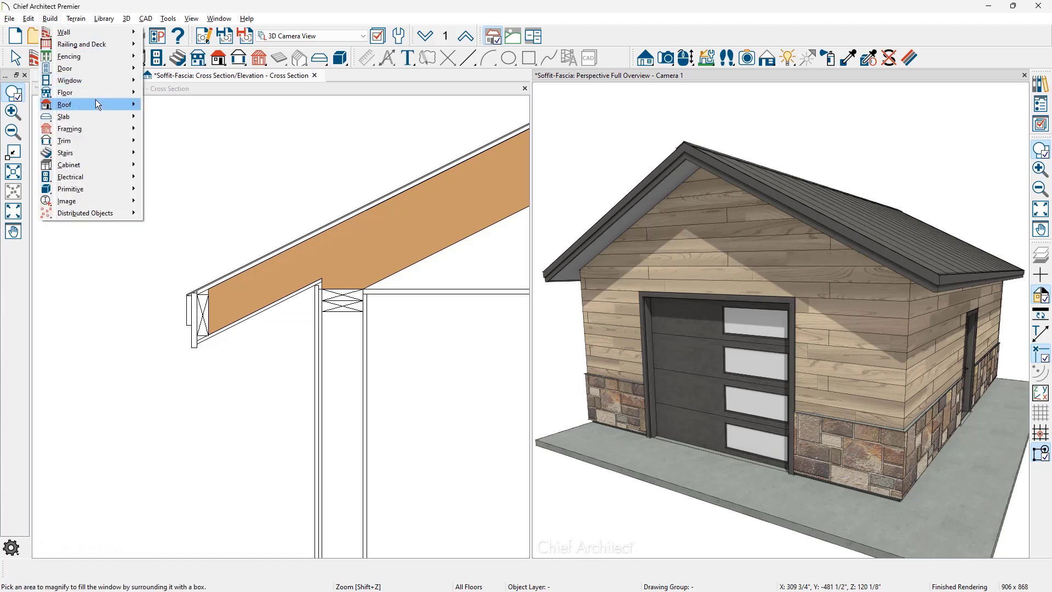
mouse_move(96, 103)
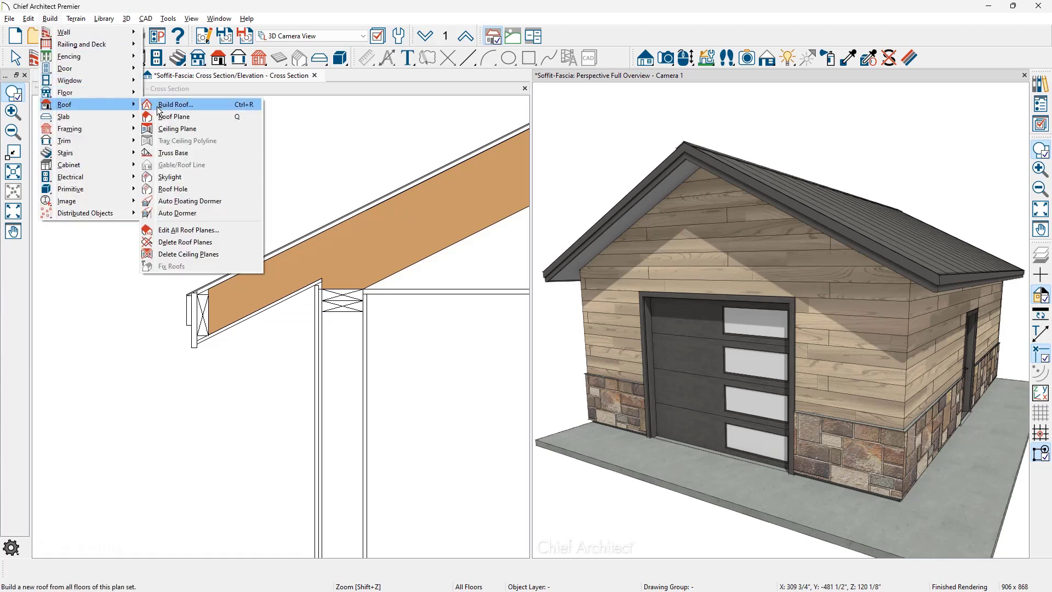
left_click(218, 106)
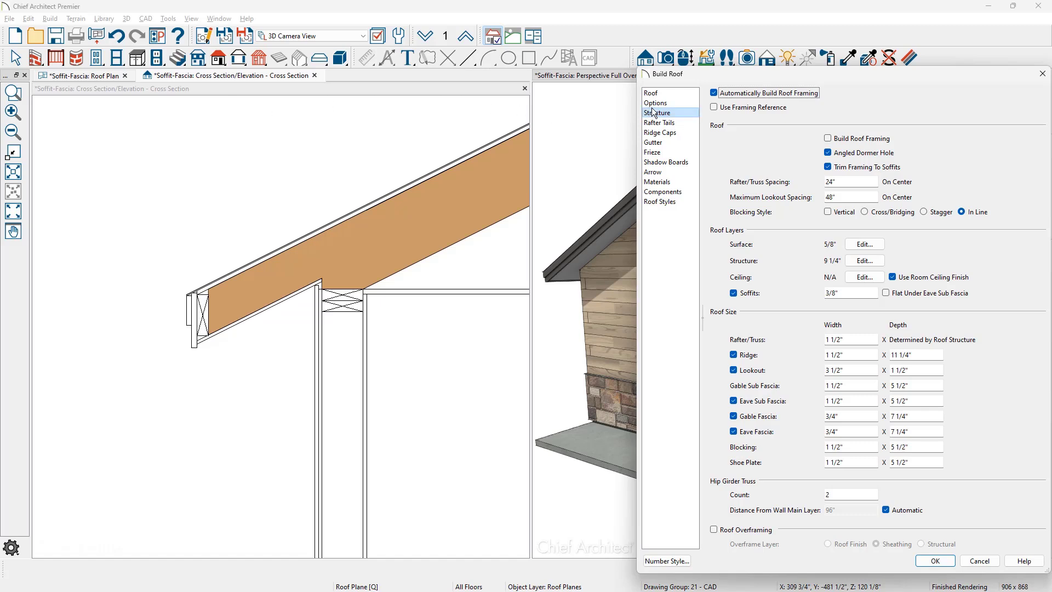
left_click(828, 167)
left_click(934, 560)
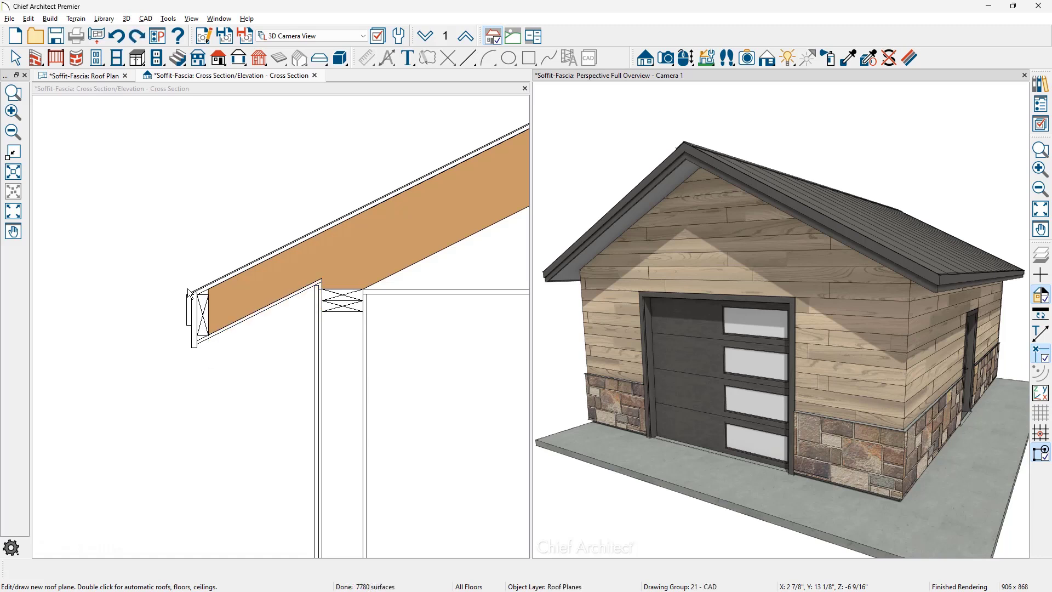
- Make the soffit Flat Under Eave Sub Fascia, rebuild the roof and inspect the eave in the cross section
double_click(190, 293)
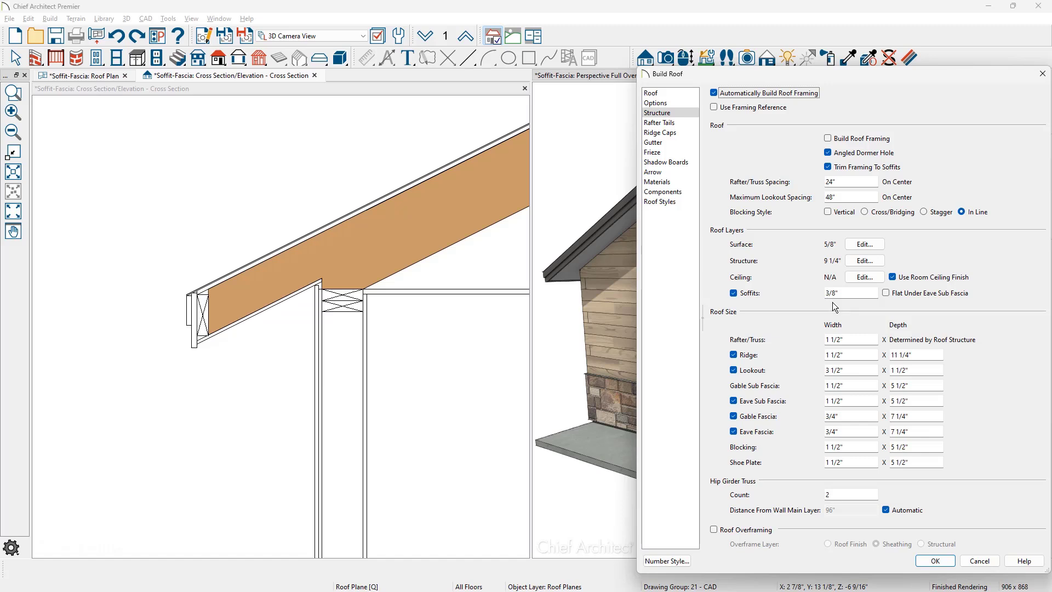
left_click(887, 294)
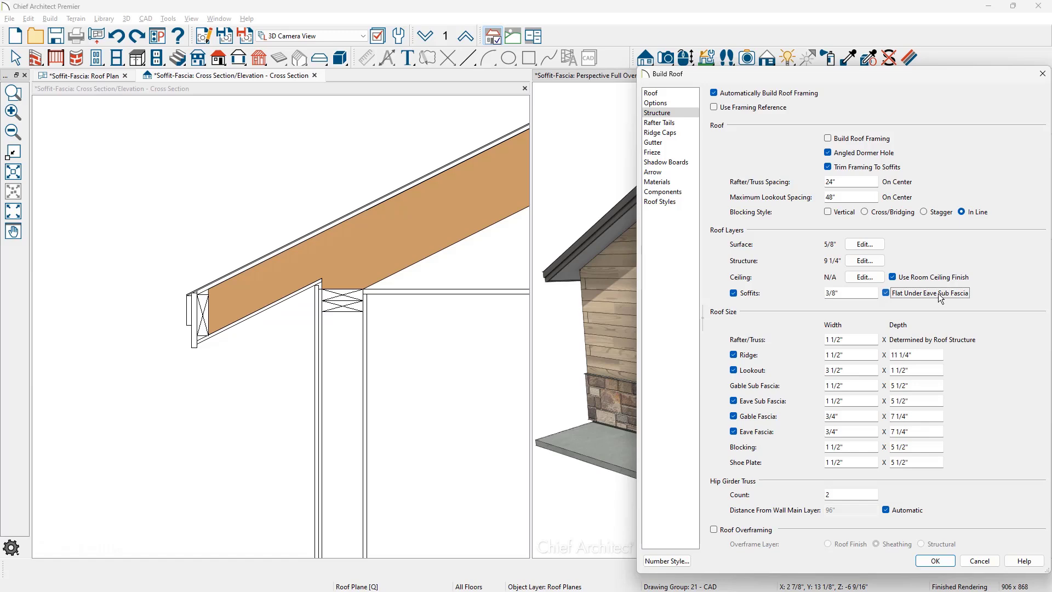
left_click(944, 561)
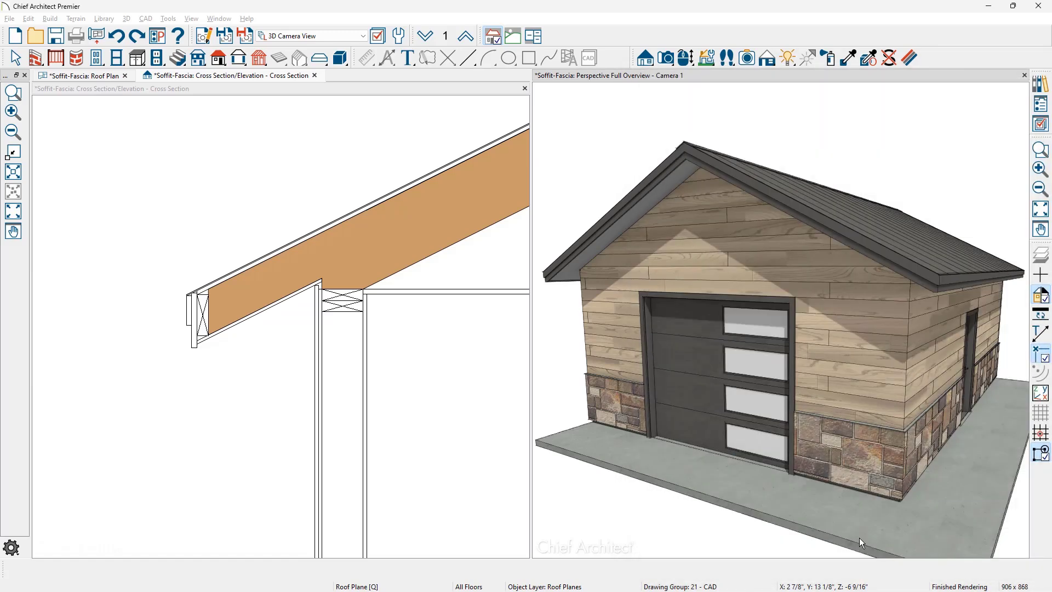
scroll(173, 347, "up", 3)
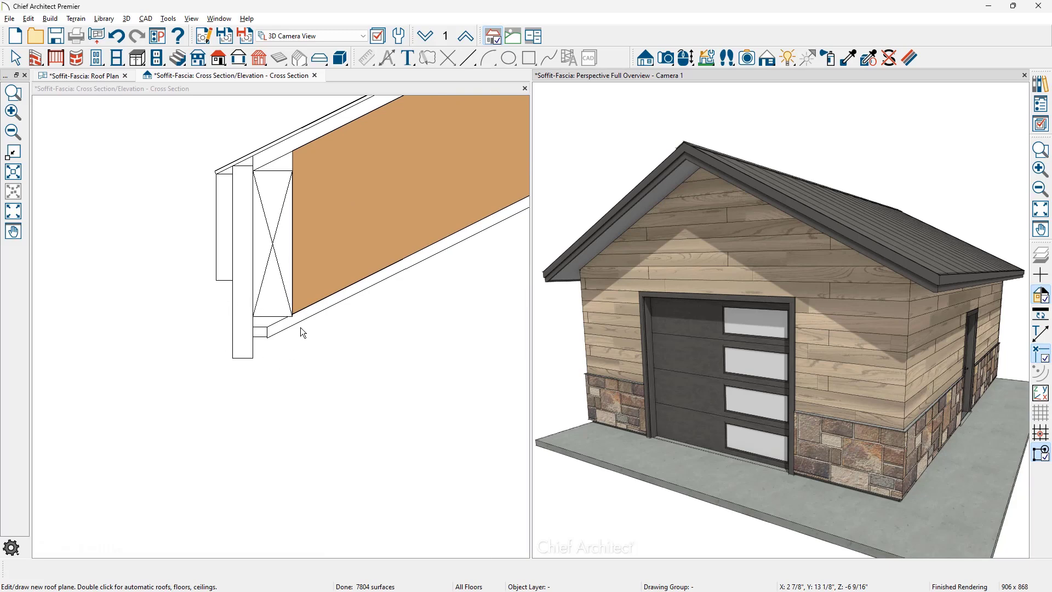
scroll(191, 329, "down", 4)
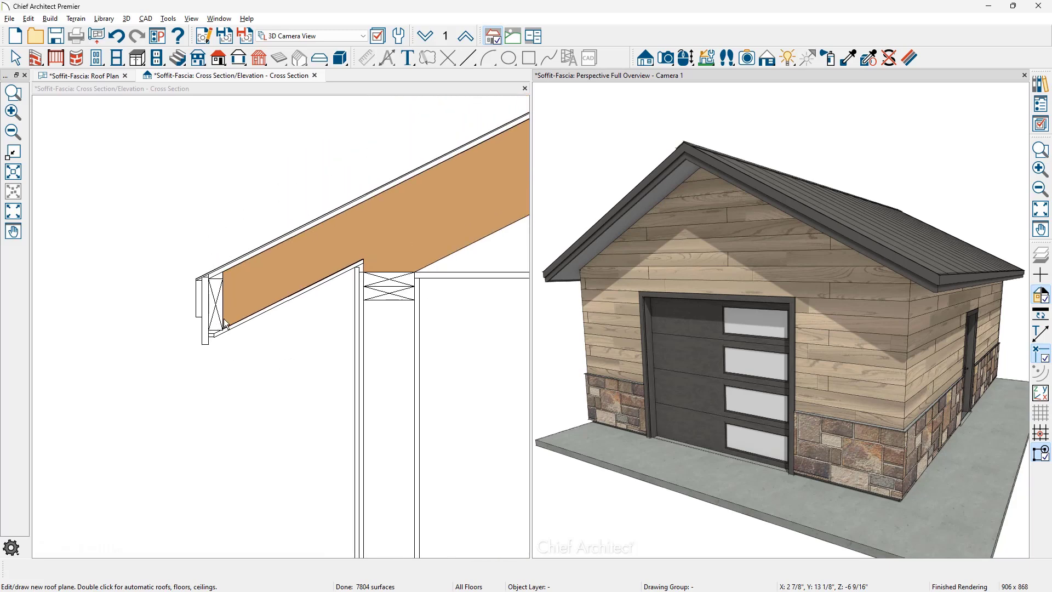
middle_click_drag(225, 324, 157, 365)
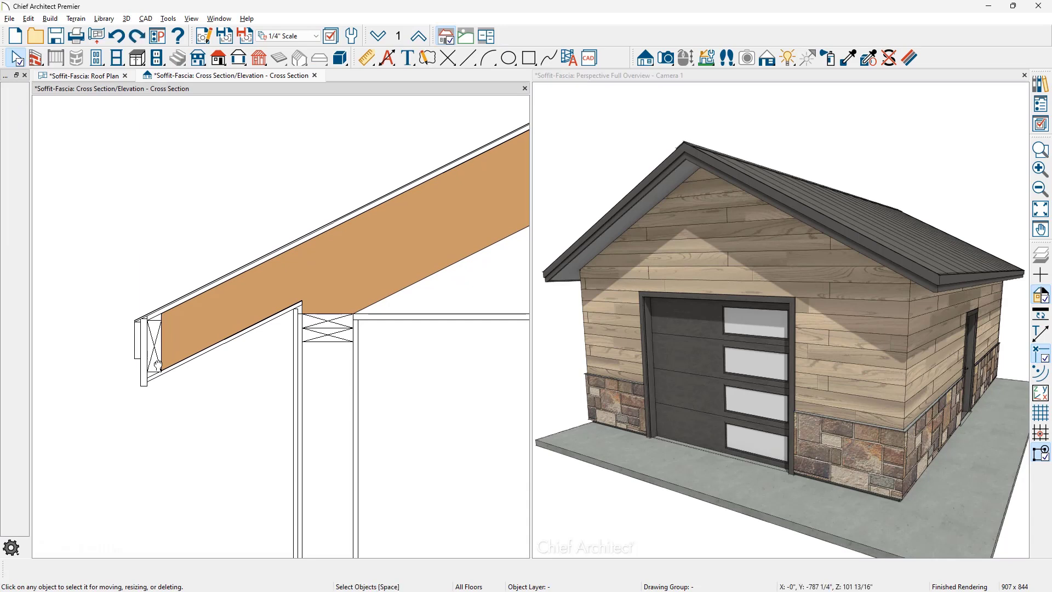
- Set the gable and eave sub fascia depths to 7.25 inches and rebuild the roof
key("ctrl+alt+r")
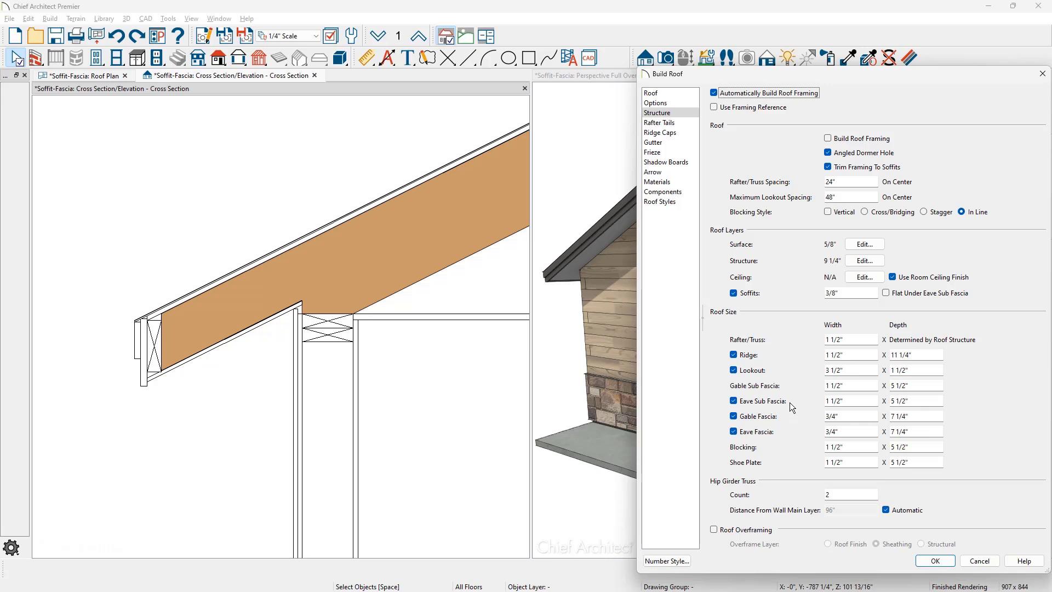
left_click(895, 385)
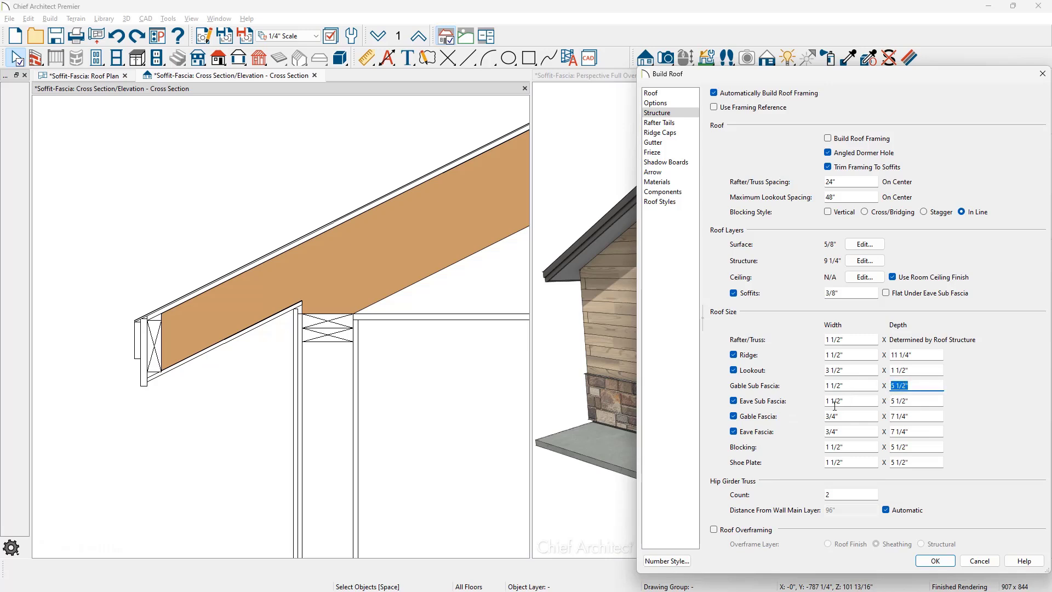
type("7.2")
key("Tab")
key("Tab")
key("Tab")
type("7.25")
key("Tab")
left_click(935, 560)
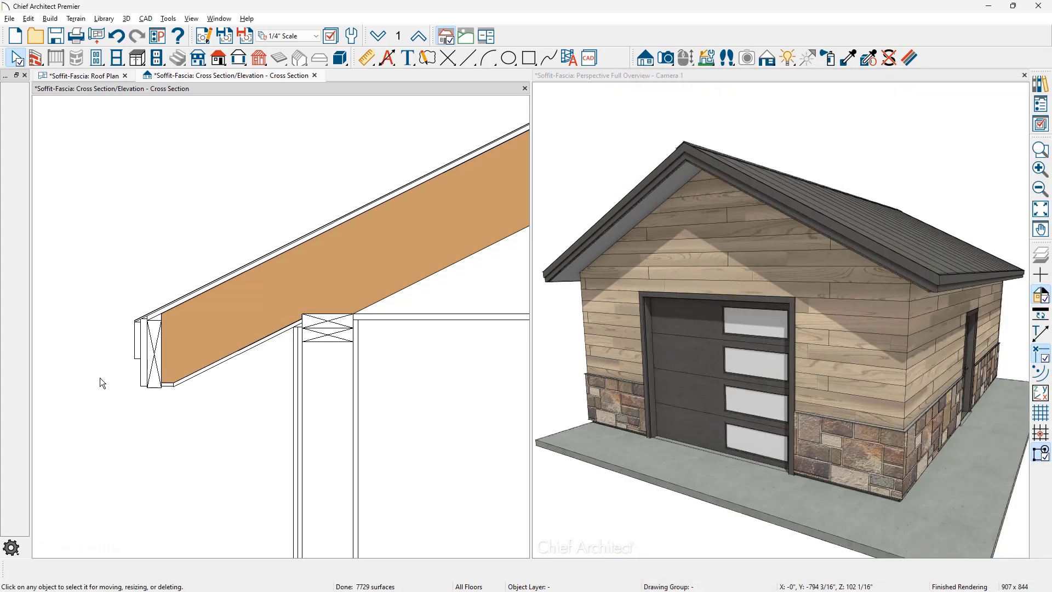
- Enable Boxed Eave in the Build Roof options and rebuild the roof
scroll(99, 374, "up", 2)
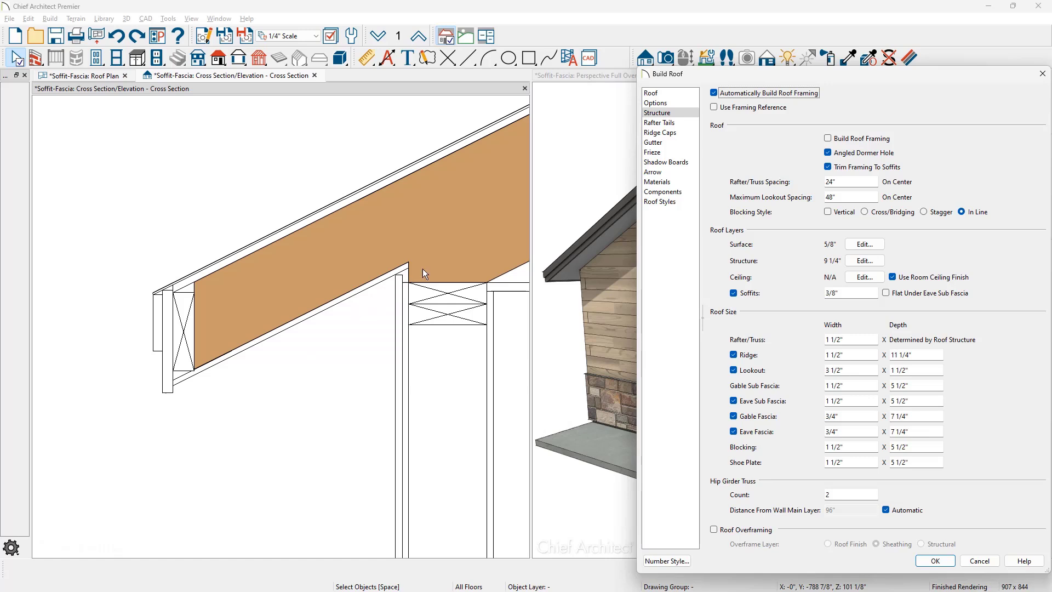
left_click(677, 104)
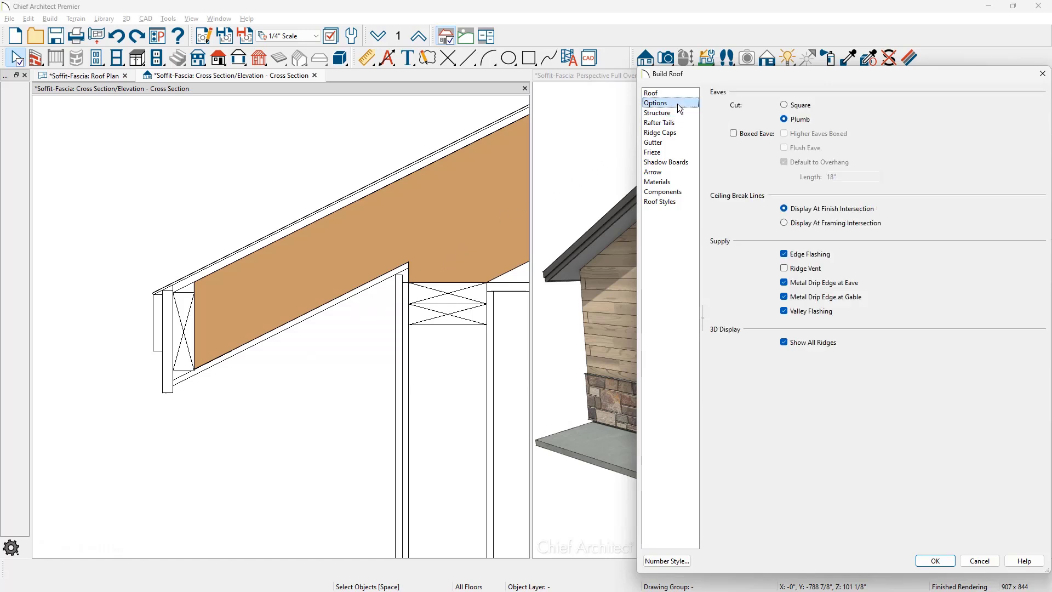
left_click(734, 134)
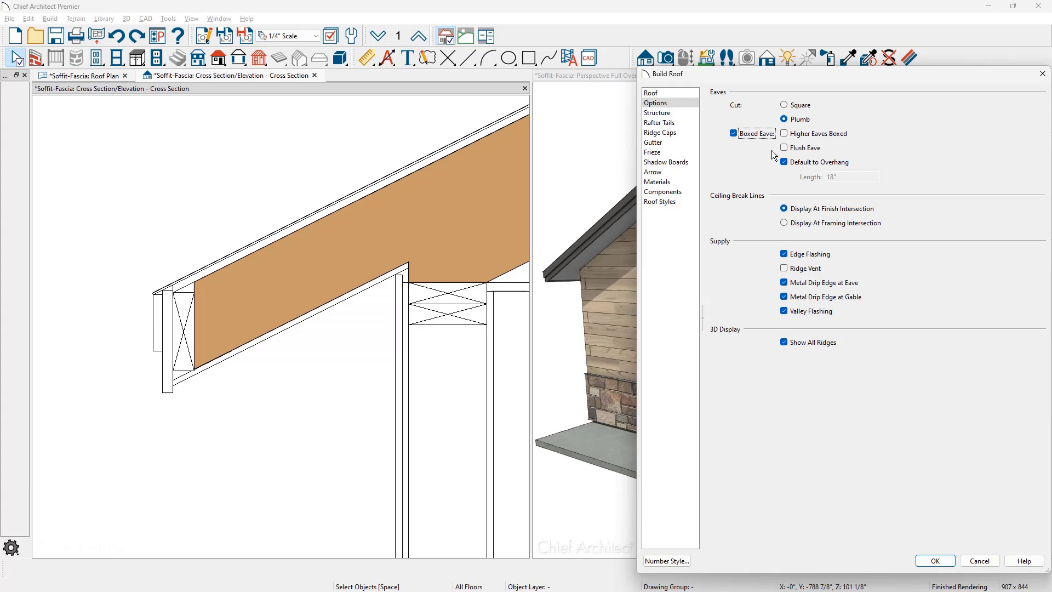
left_click(932, 558)
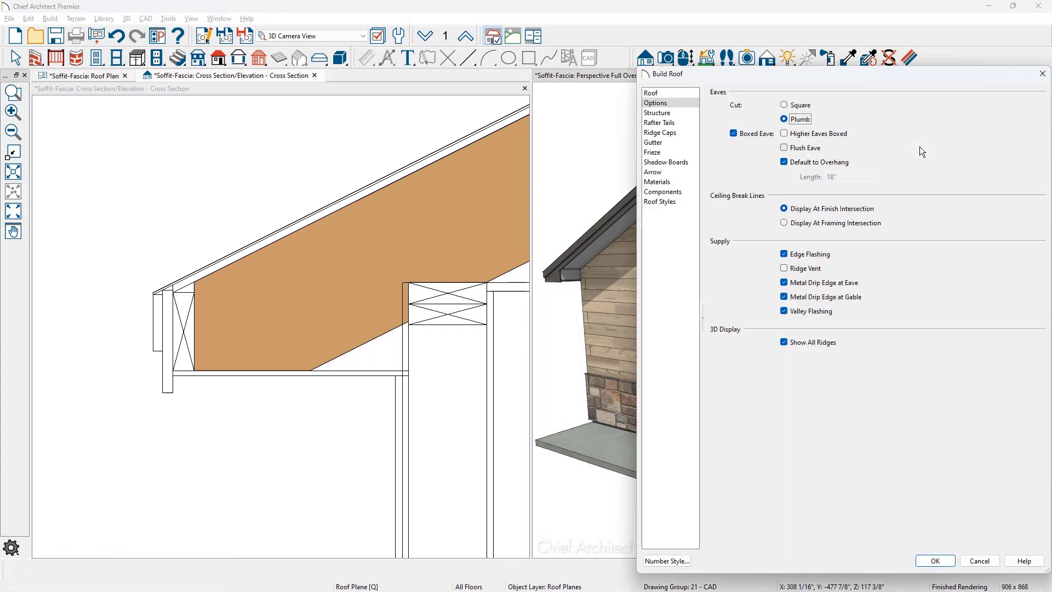
- Enable Flush Eave for the boxed eaves, rebuild the roof and inspect the eave corner beside the gable wall in 3D
left_click(794, 149)
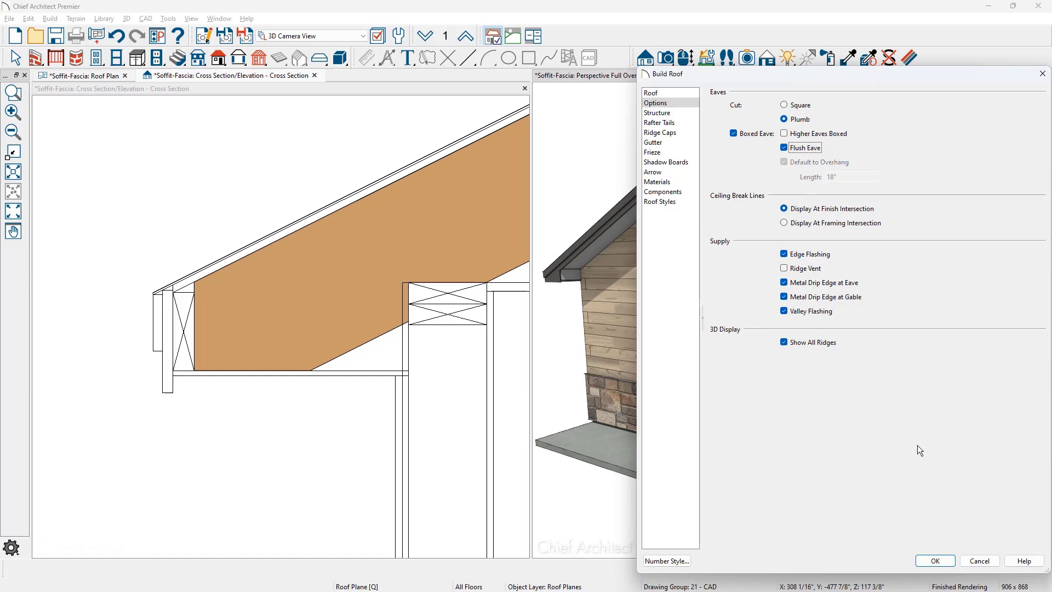
left_click(937, 561)
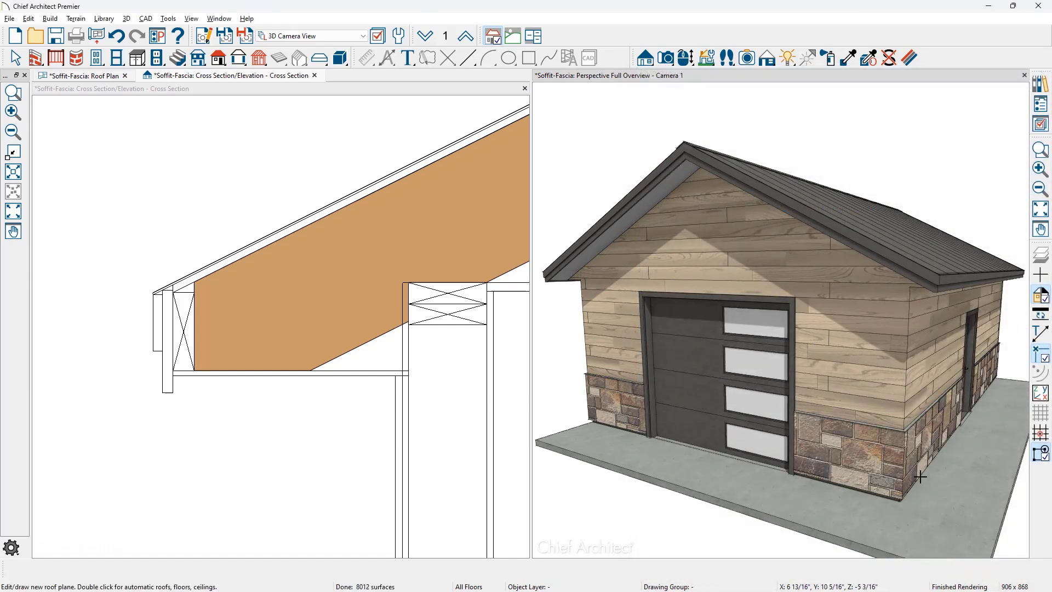
left_click_drag(920, 467, 912, 307)
scroll(907, 291, "up", 5)
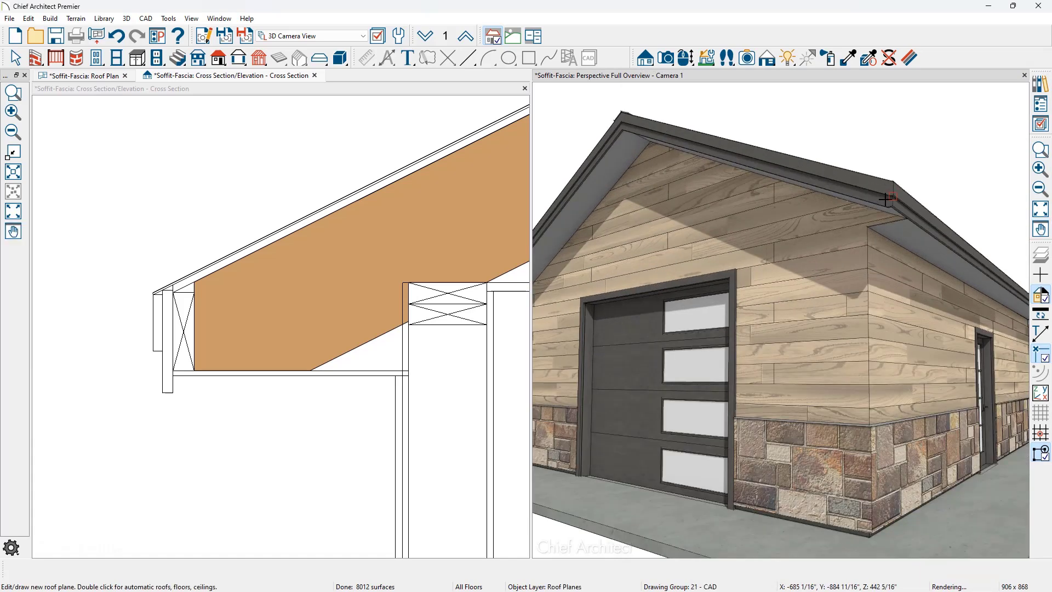
key("space")
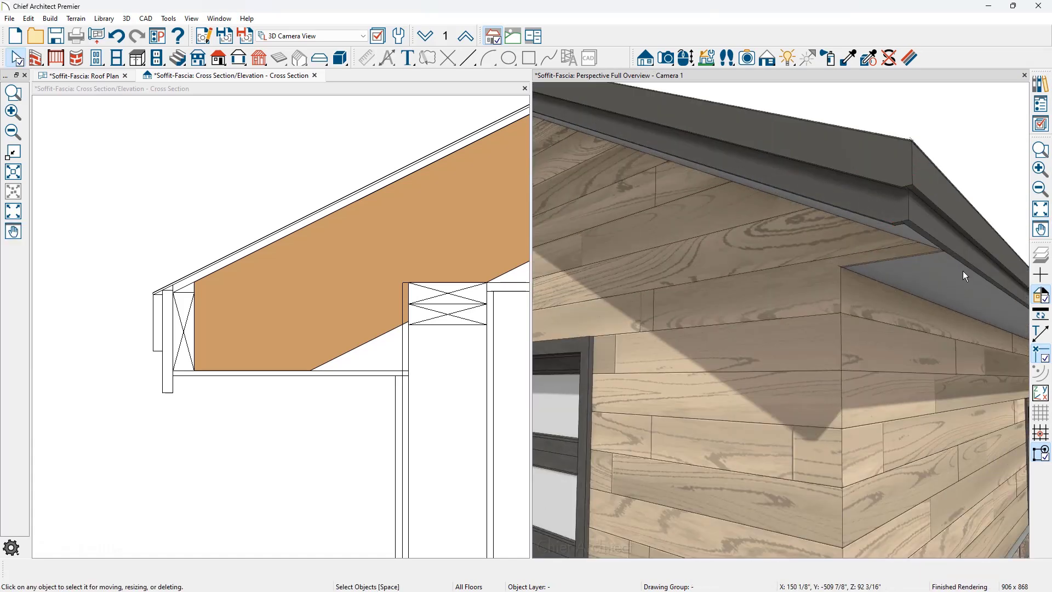
scroll(964, 270, "down", 6)
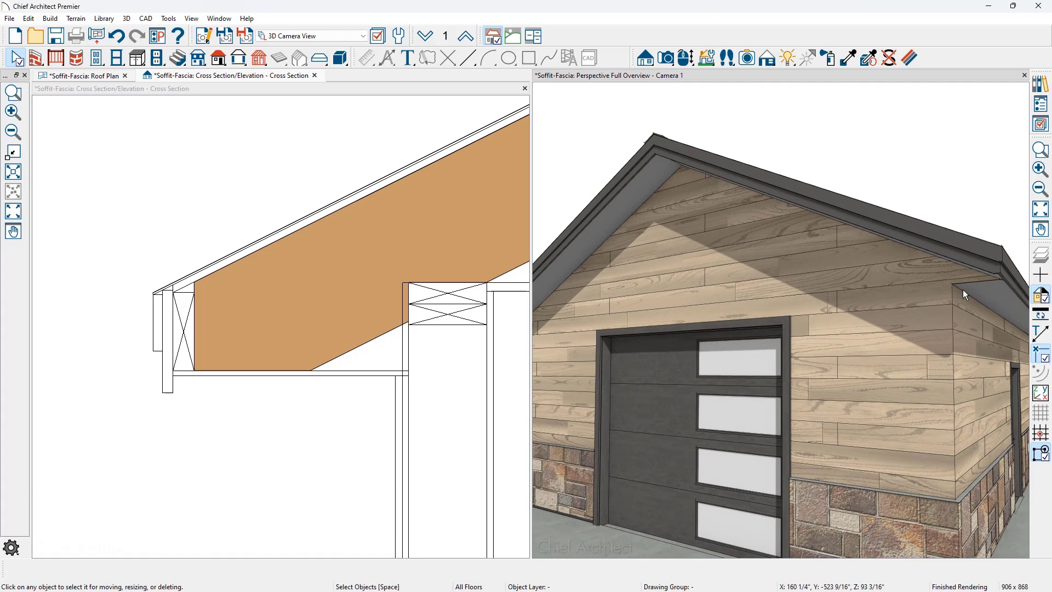
- Turn off Flush Eave and Default to Overhang for the boxed eaves and rebuild the roof
double_click(967, 290)
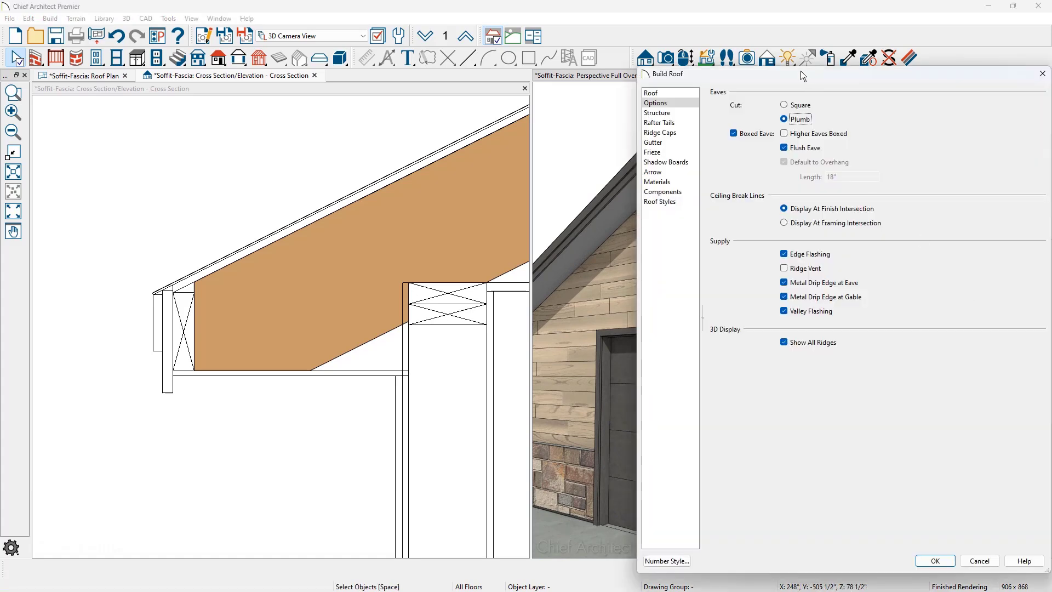
left_click(787, 149)
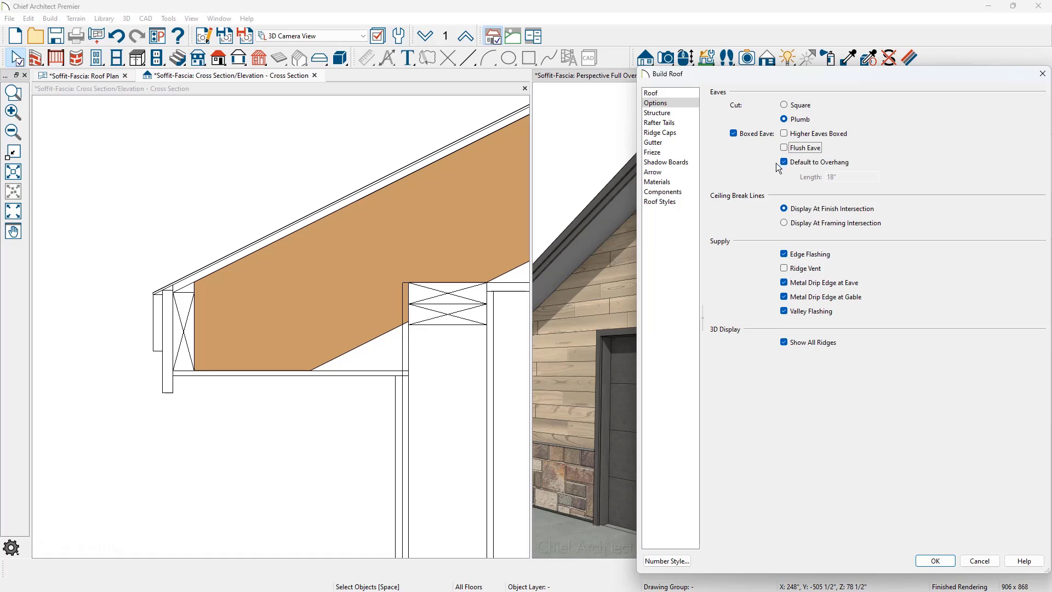
left_click(786, 163)
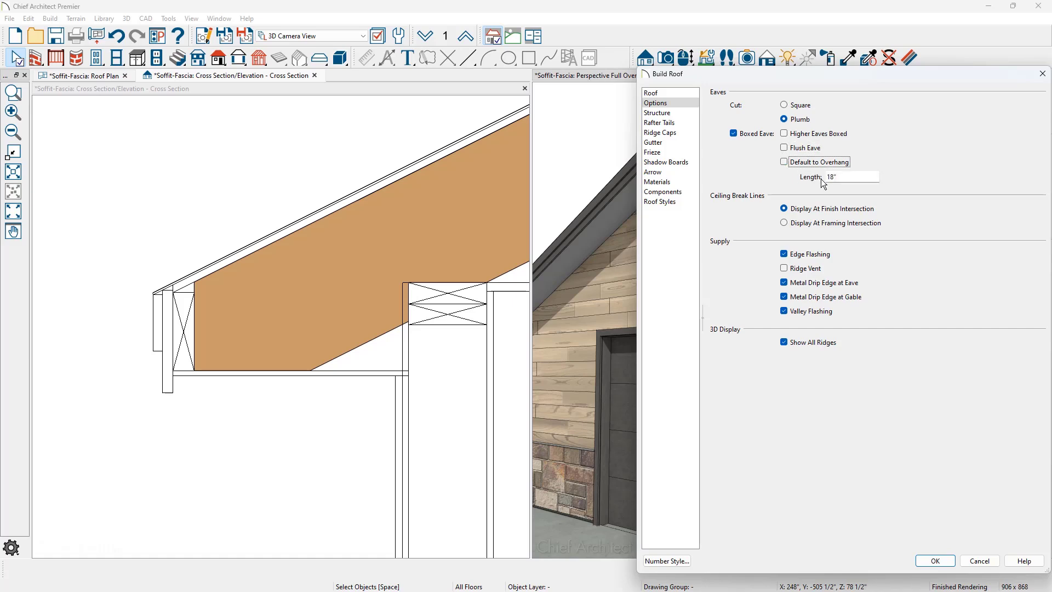
left_click_drag(847, 80, 795, 78)
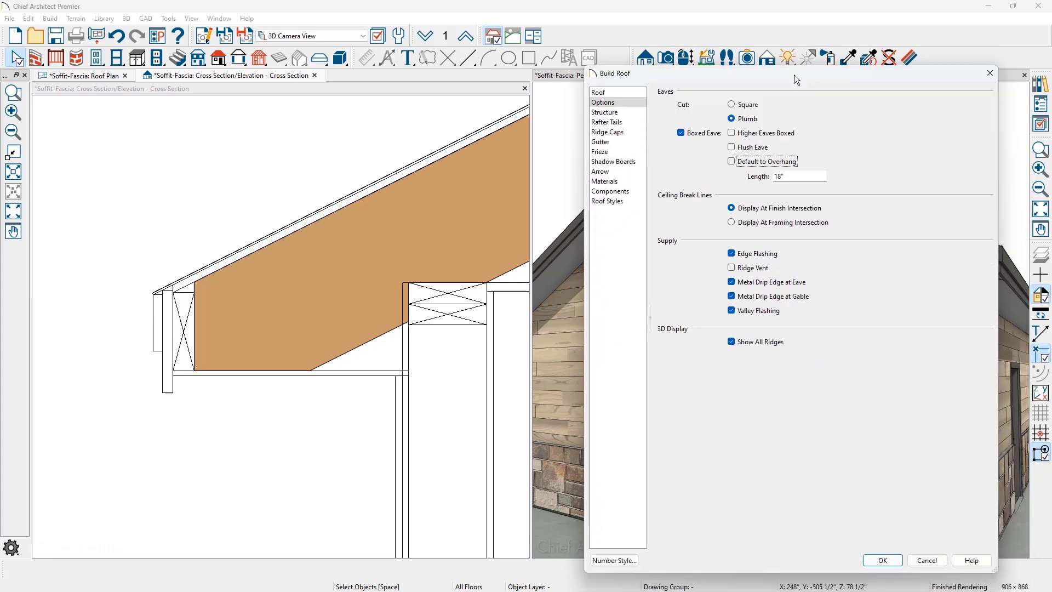
left_click(883, 561)
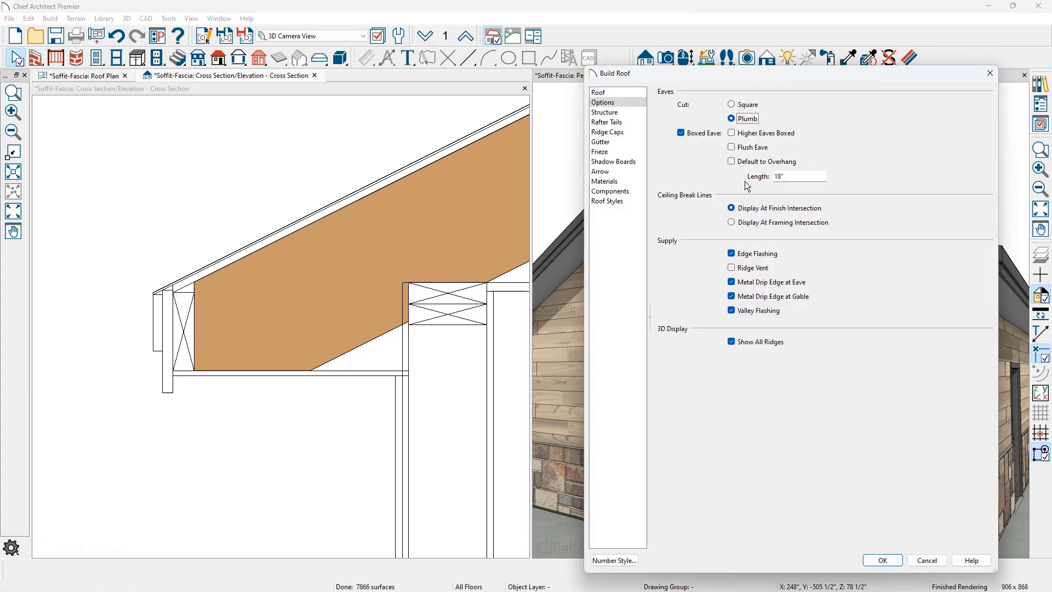
- Set the boxed eave length to 24 inches and rebuild the roof
double_click(772, 182)
type("24")
left_click_drag(806, 80, 809, 141)
left_click_drag(816, 205, 824, 333)
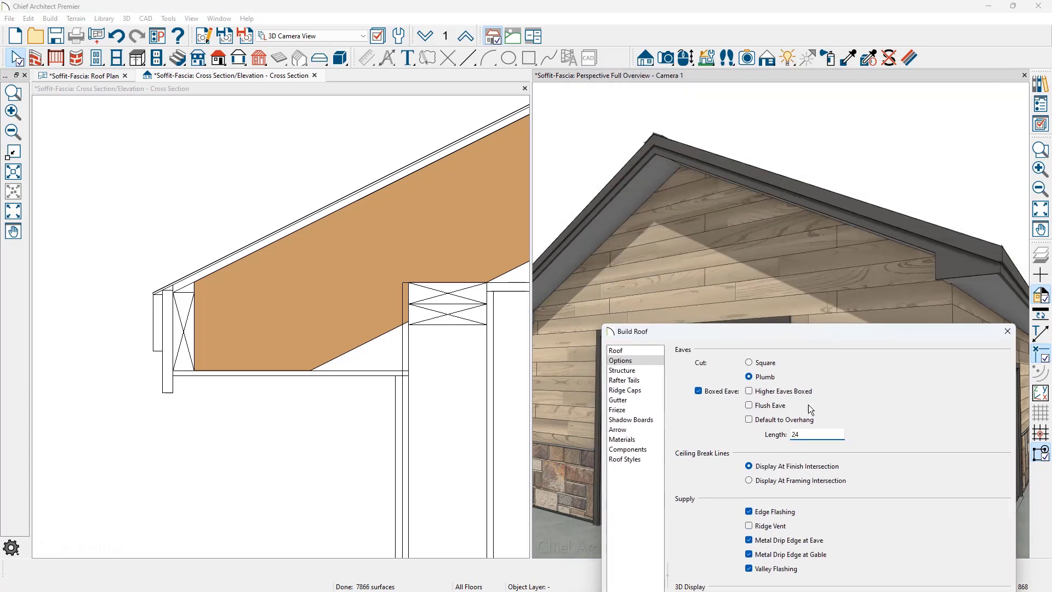
left_click(795, 434)
left_click_drag(897, 333, 775, 84)
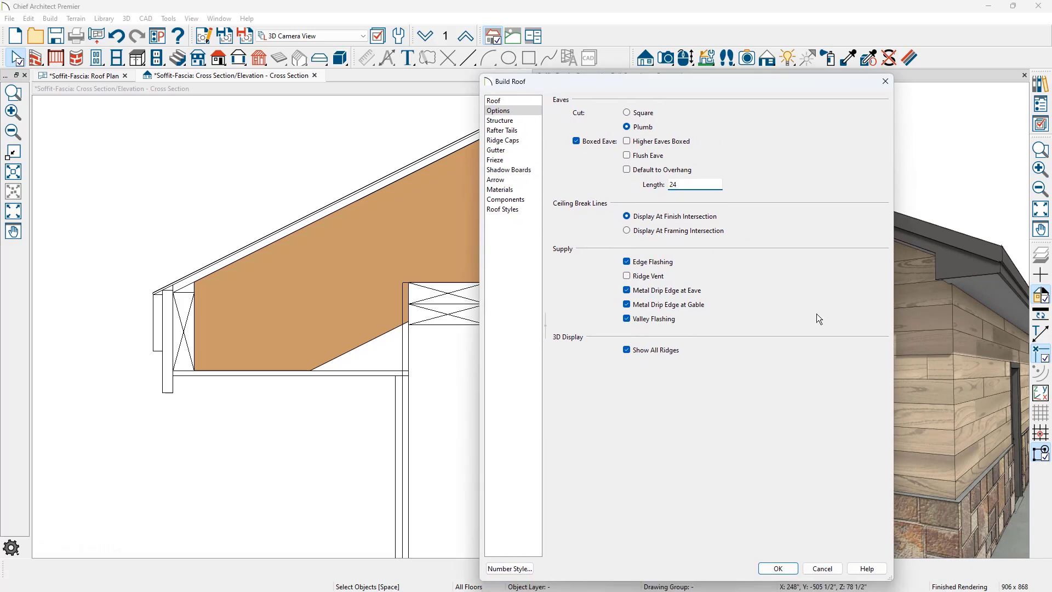
left_click(776, 568)
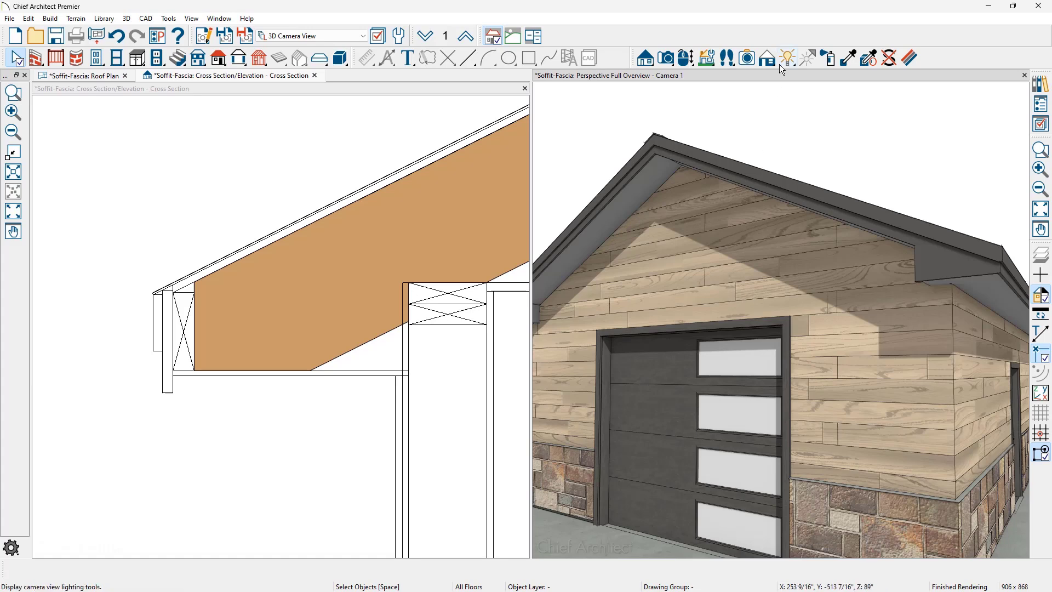
- Maximize the camera view and turn off Boxed Eave for the roof plane above the side door, agreeing to turn off Auto Rebuild Roofs
double_click(780, 79)
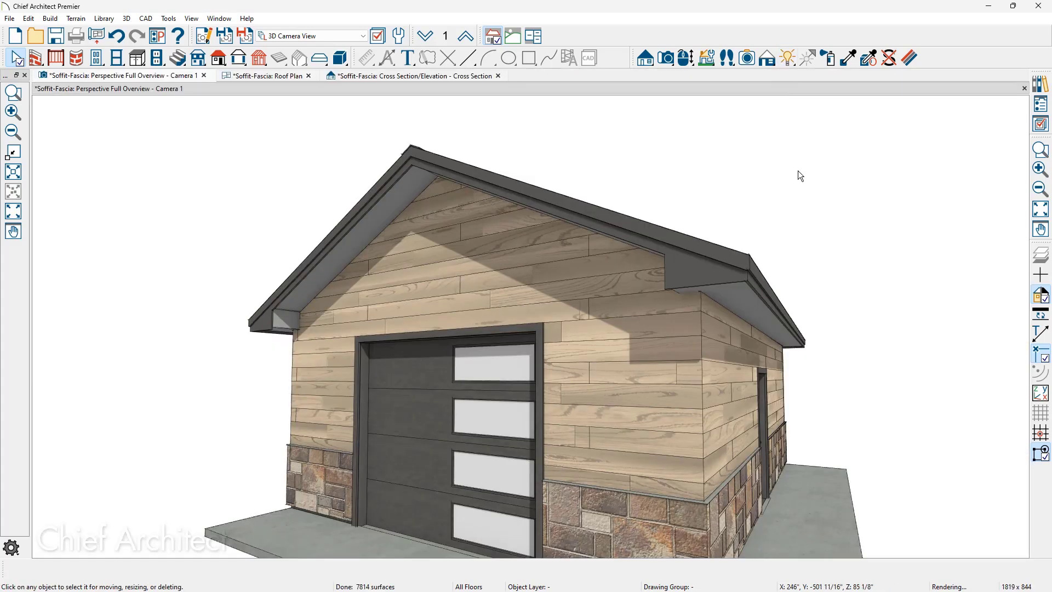
middle_click_drag(798, 170, 782, 218)
scroll(763, 347, "up", 5)
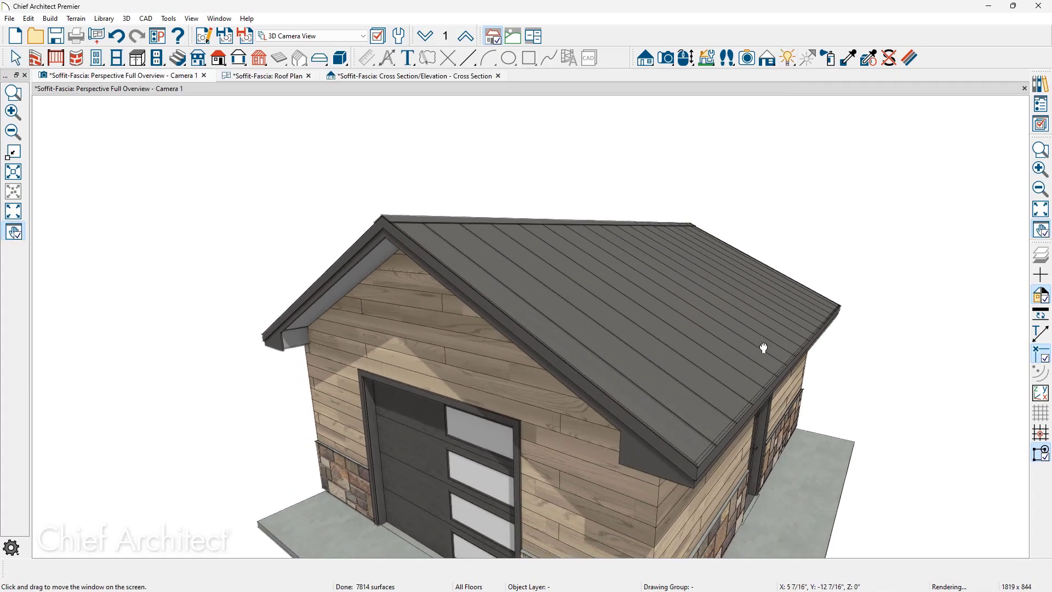
left_click(719, 375)
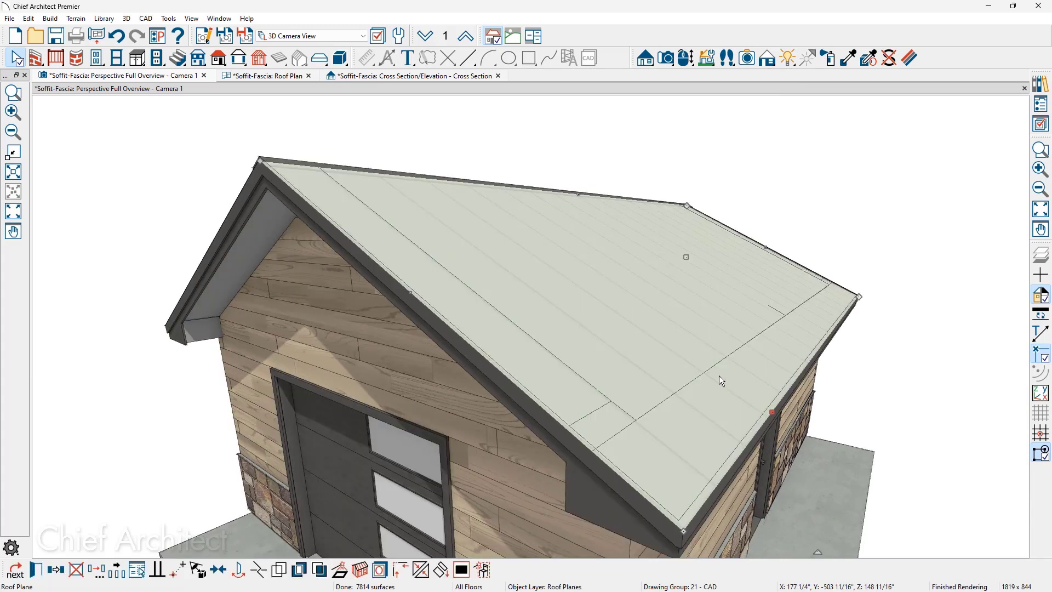
double_click(719, 376)
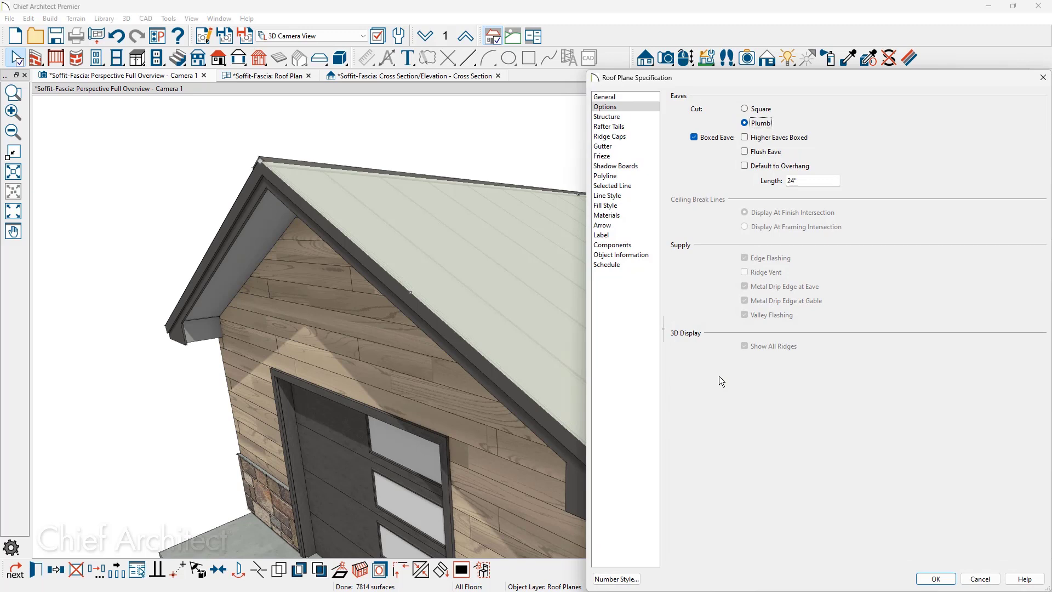
left_click(695, 138)
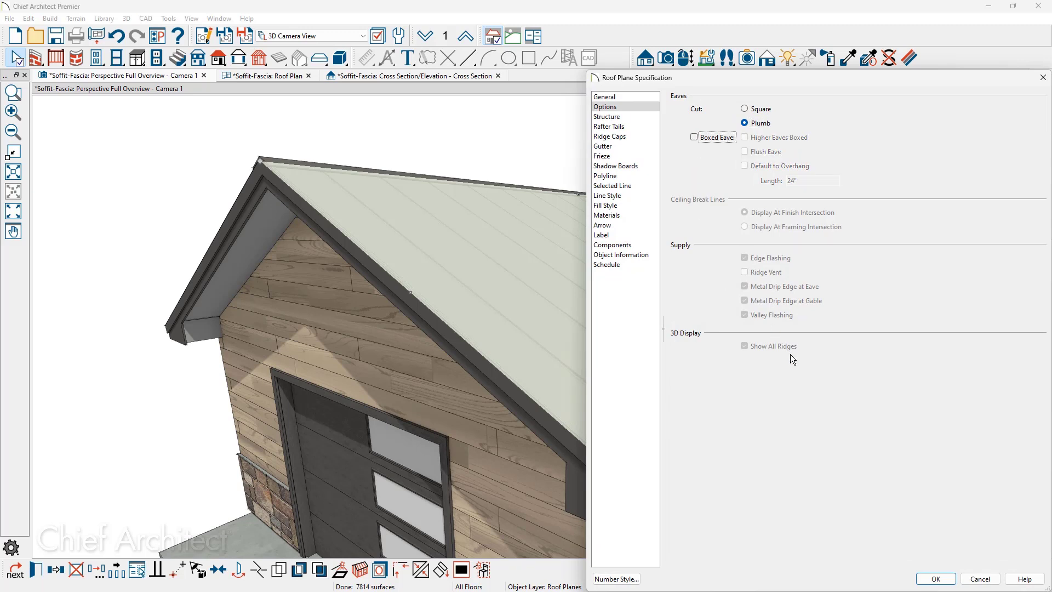
left_click(932, 578)
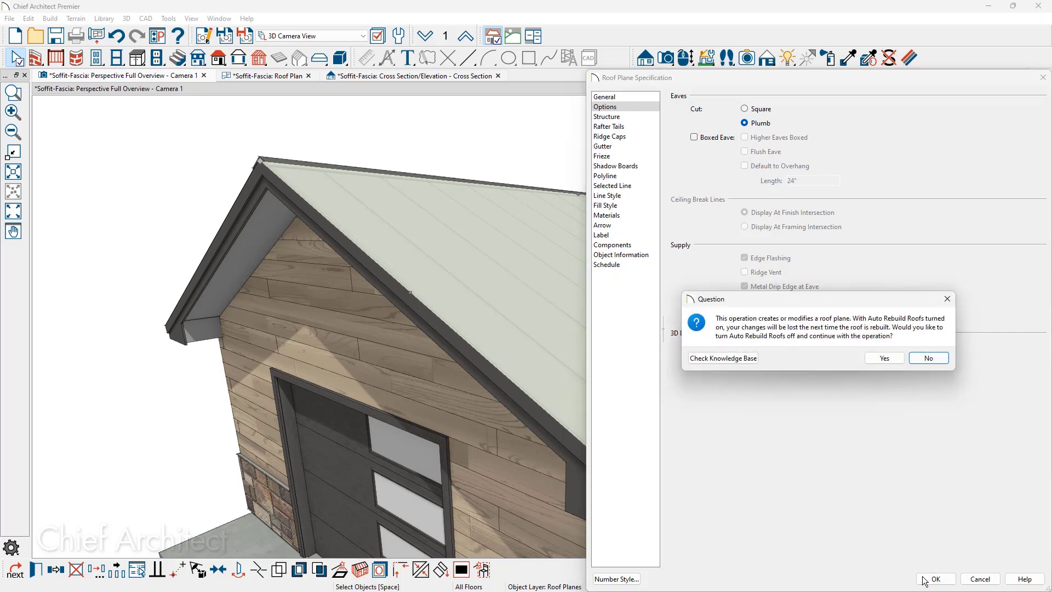
left_click(896, 364)
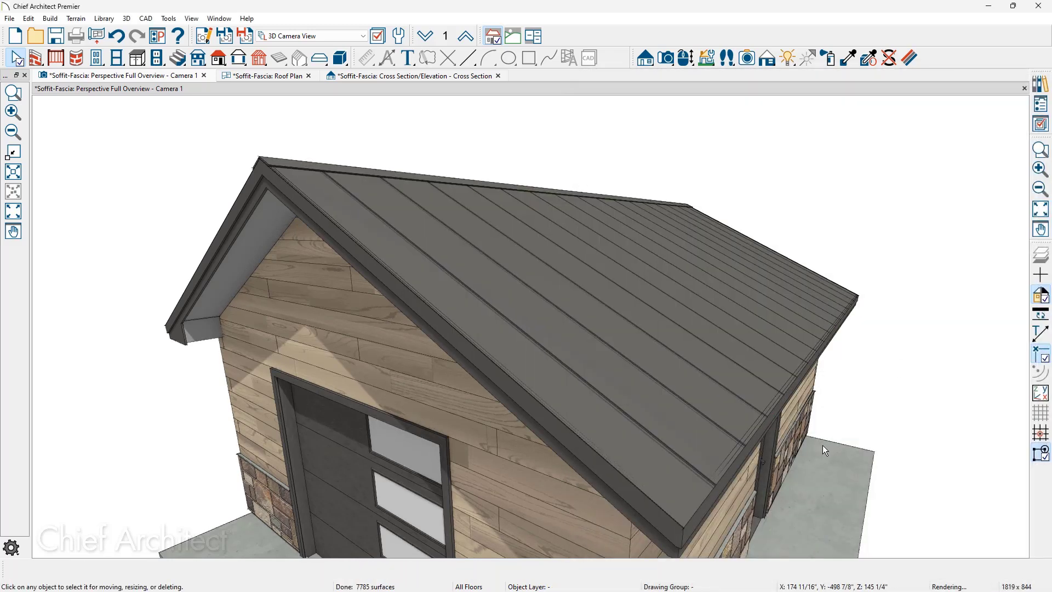
mouse_move(826, 450)
middle_mouse_down()
mouse_move(840, 429)
mouse_move(817, 439)
middle_mouse_up()
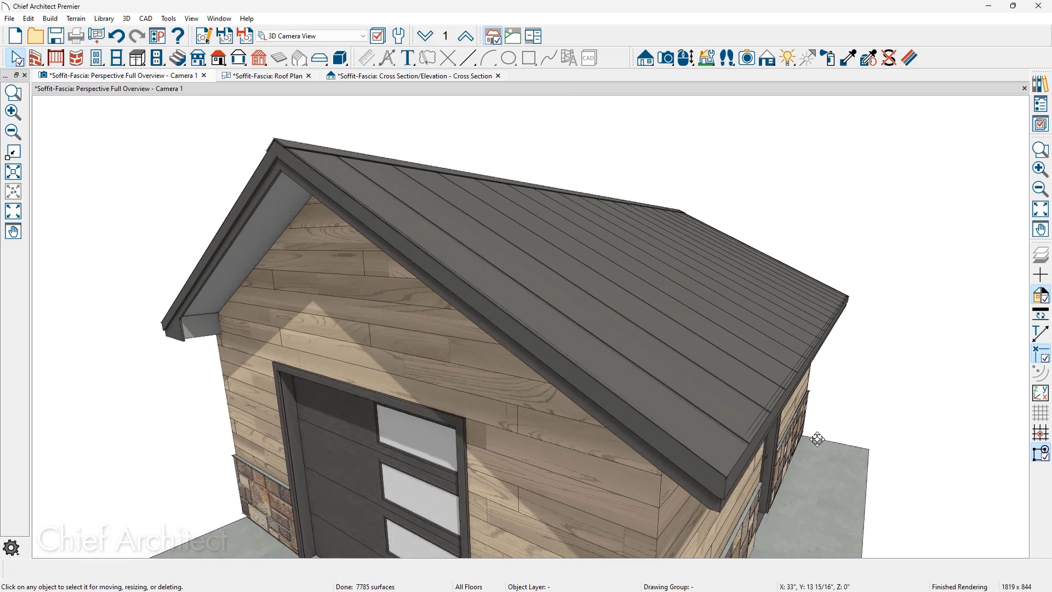